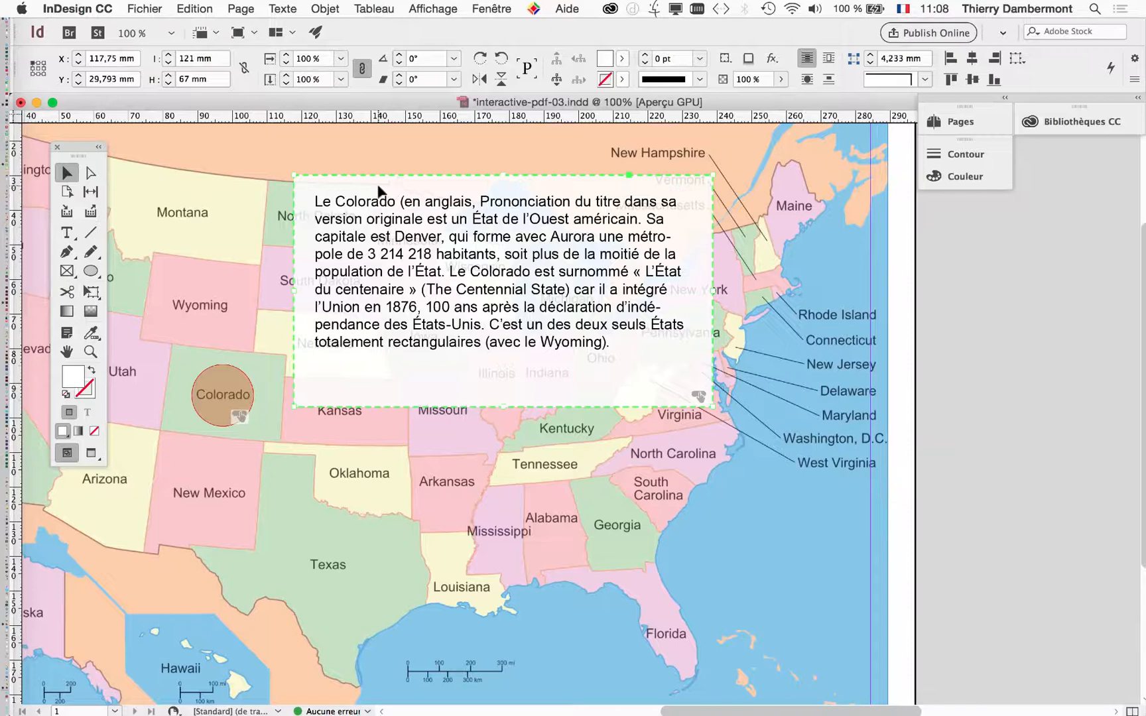
# - Add an Afficher/Masquer les boutons et les formulaires action to the Colorado text box button, setting info-COLORADO as hidden
pyautogui.scroll(-2, 393, 207)
pyautogui.hscroll(2, 393, 206)
pyautogui.click(492, 8)
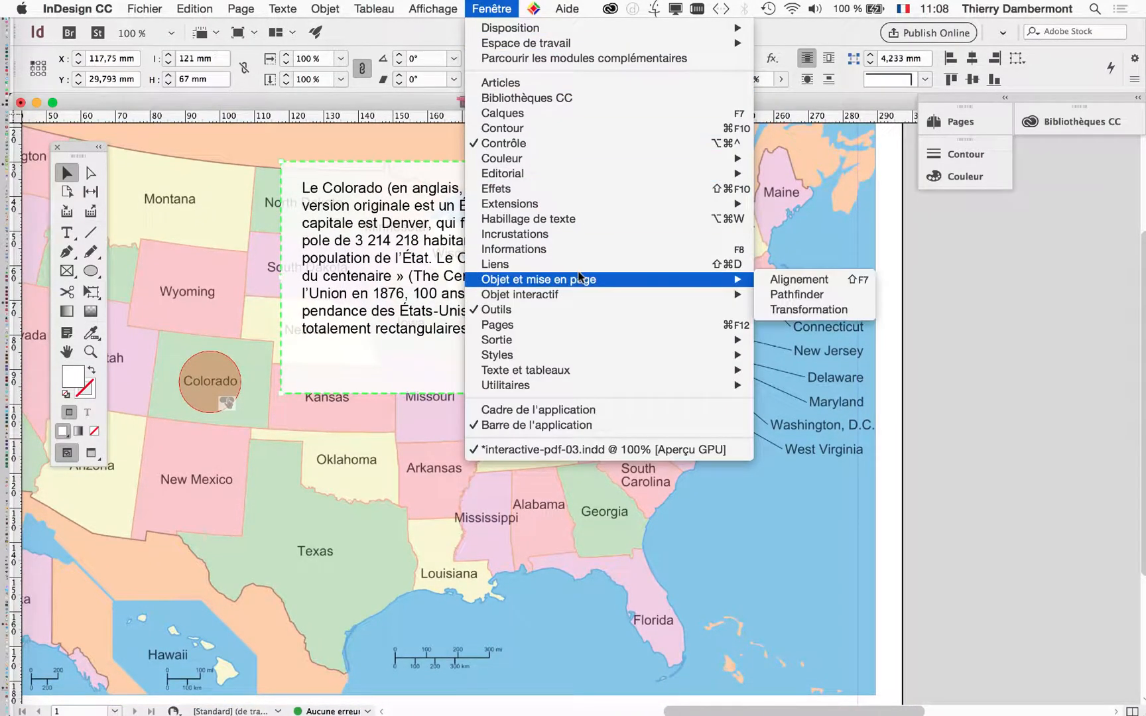
pyautogui.moveTo(578, 294)
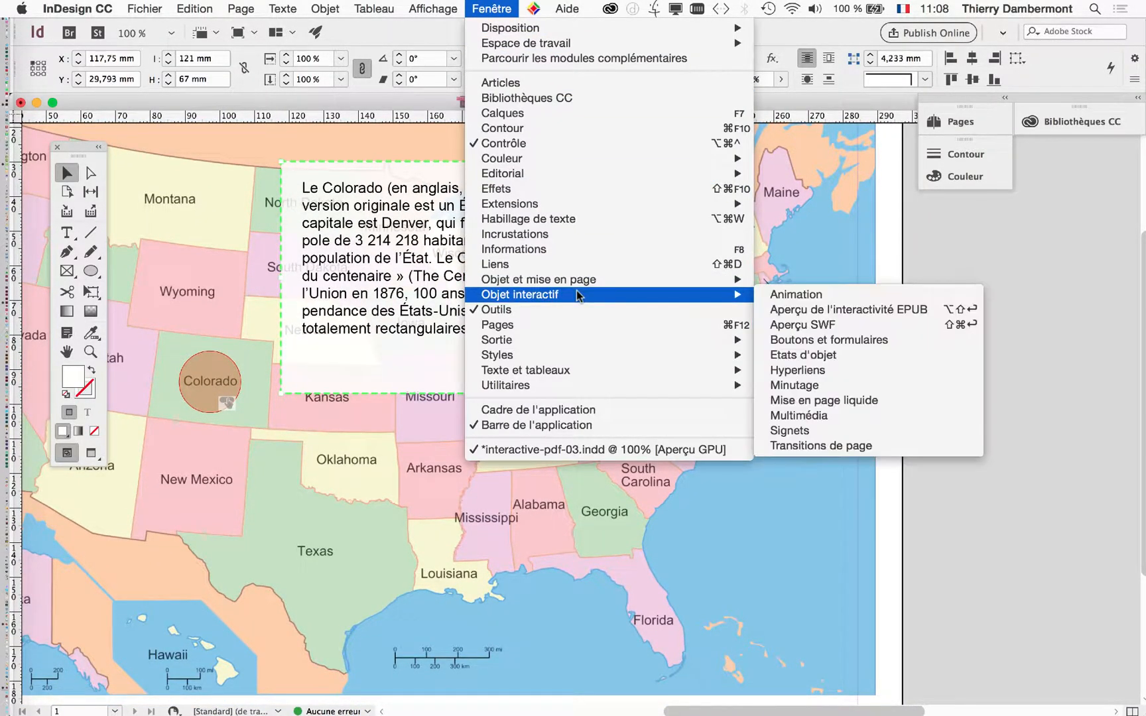
pyautogui.click(823, 341)
pyautogui.moveTo(816, 489); pyautogui.dragTo(620, 202)
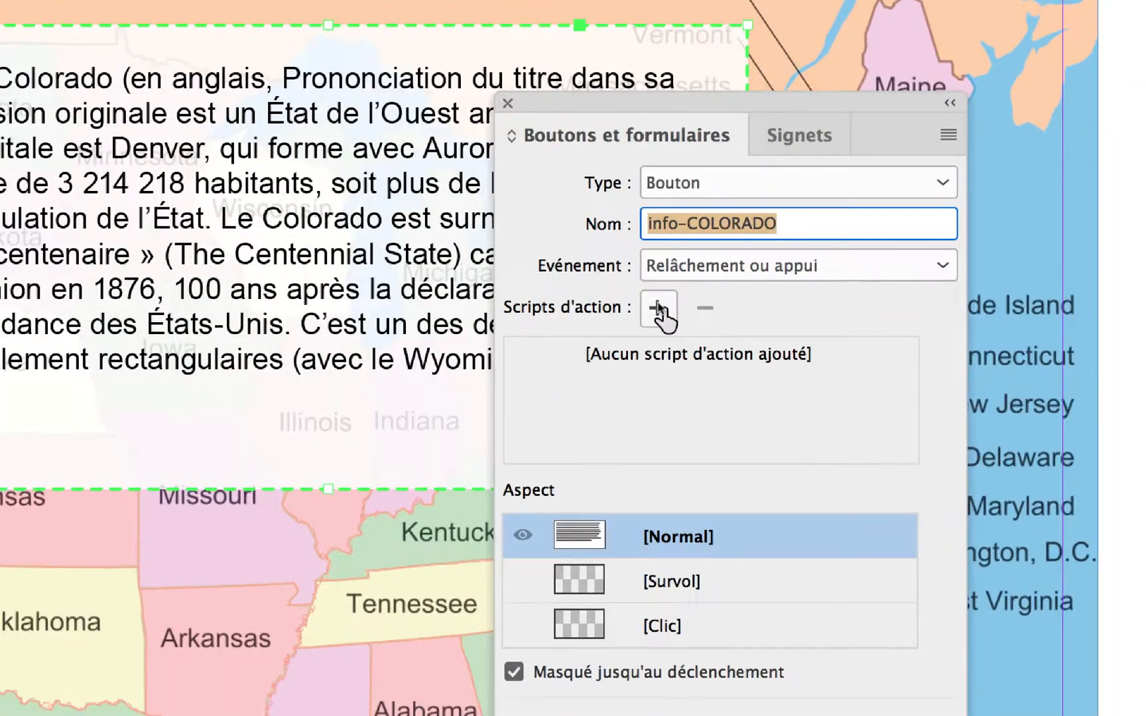
pyautogui.click(574, 329)
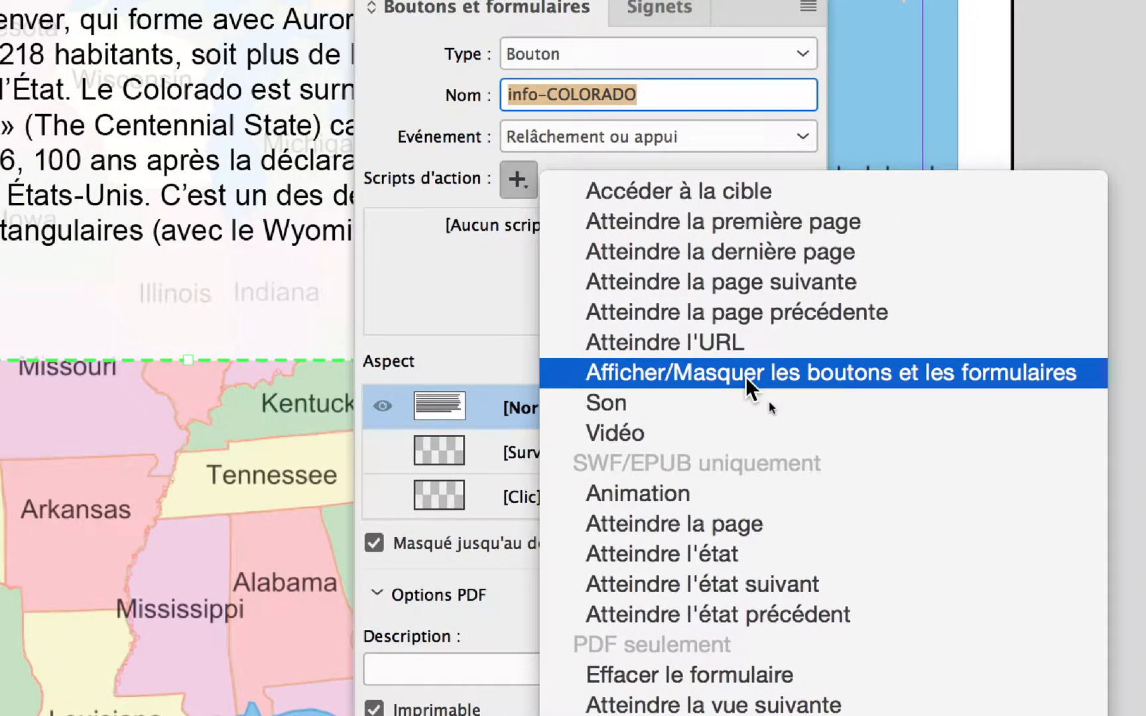
pyautogui.click(746, 376)
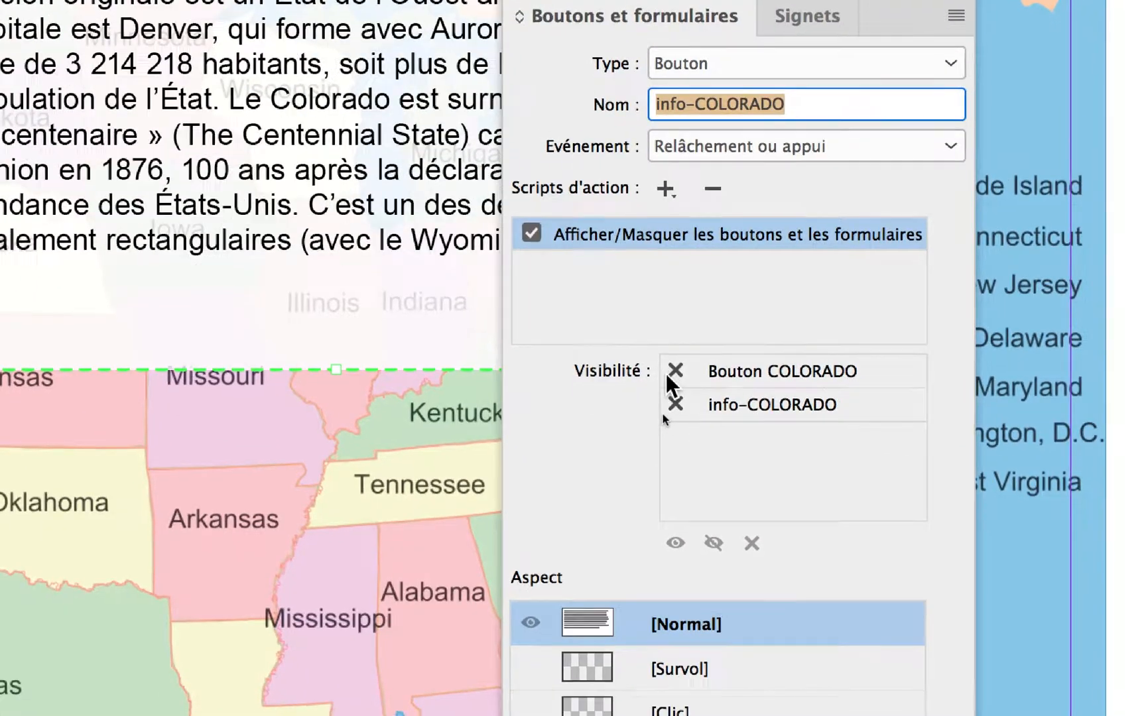
pyautogui.click(677, 413)
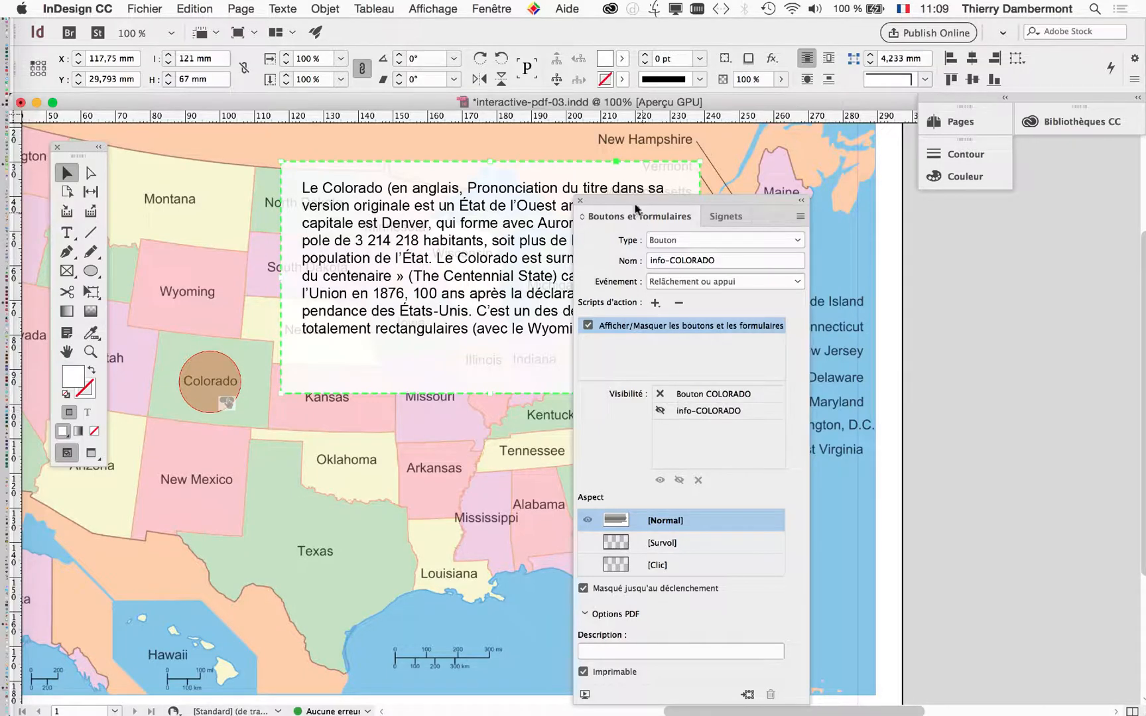
# - Preview the EPUB interactivity, test showing the info text from Colorado and dismissing it from the text box, and close the preview
pyautogui.moveTo(633, 197); pyautogui.dragTo(181, 144)
pyautogui.click(481, 5)
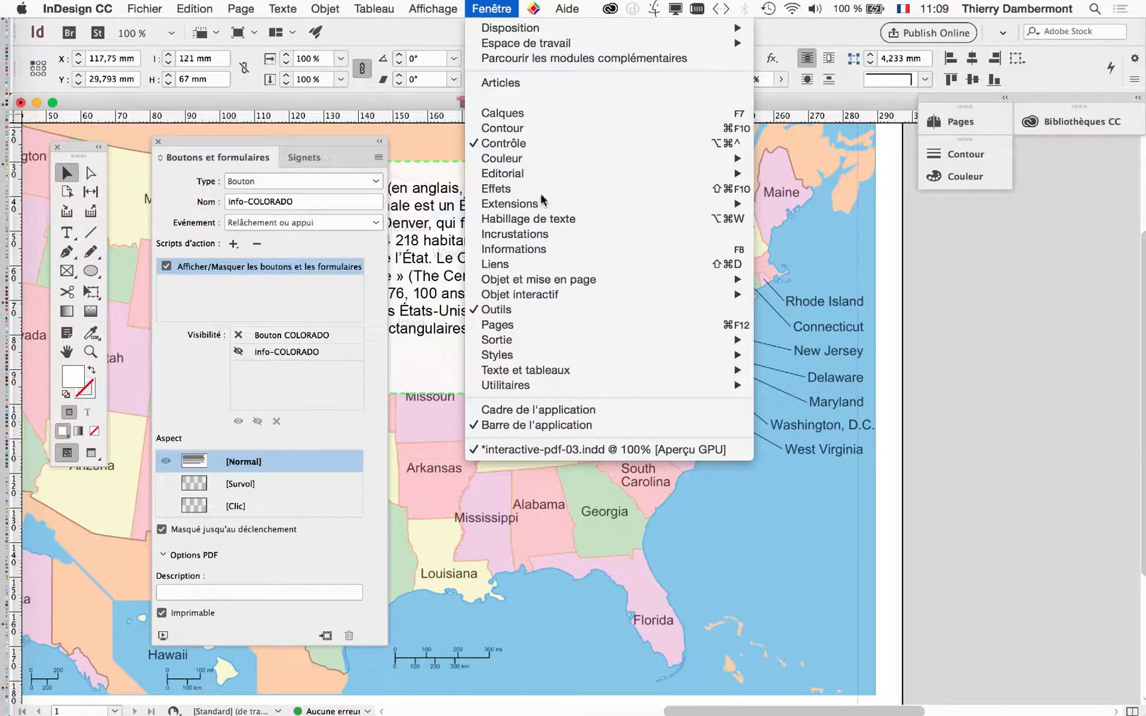
pyautogui.click(793, 434)
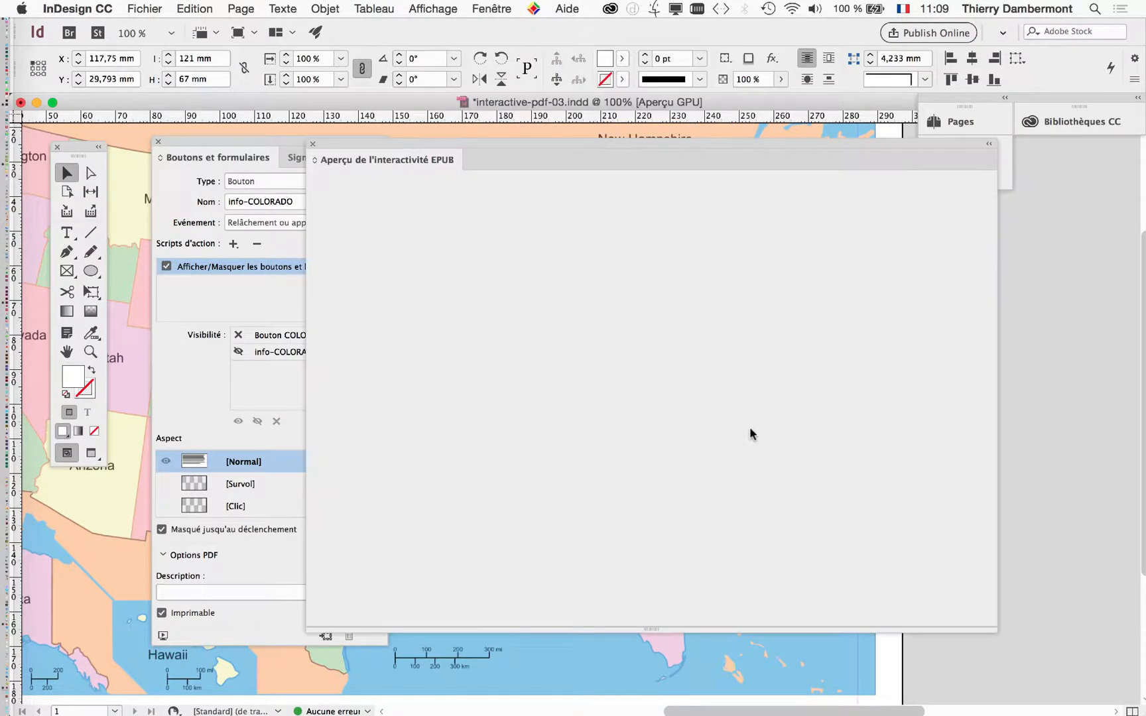
pyautogui.moveTo(488, 144); pyautogui.dragTo(534, 174)
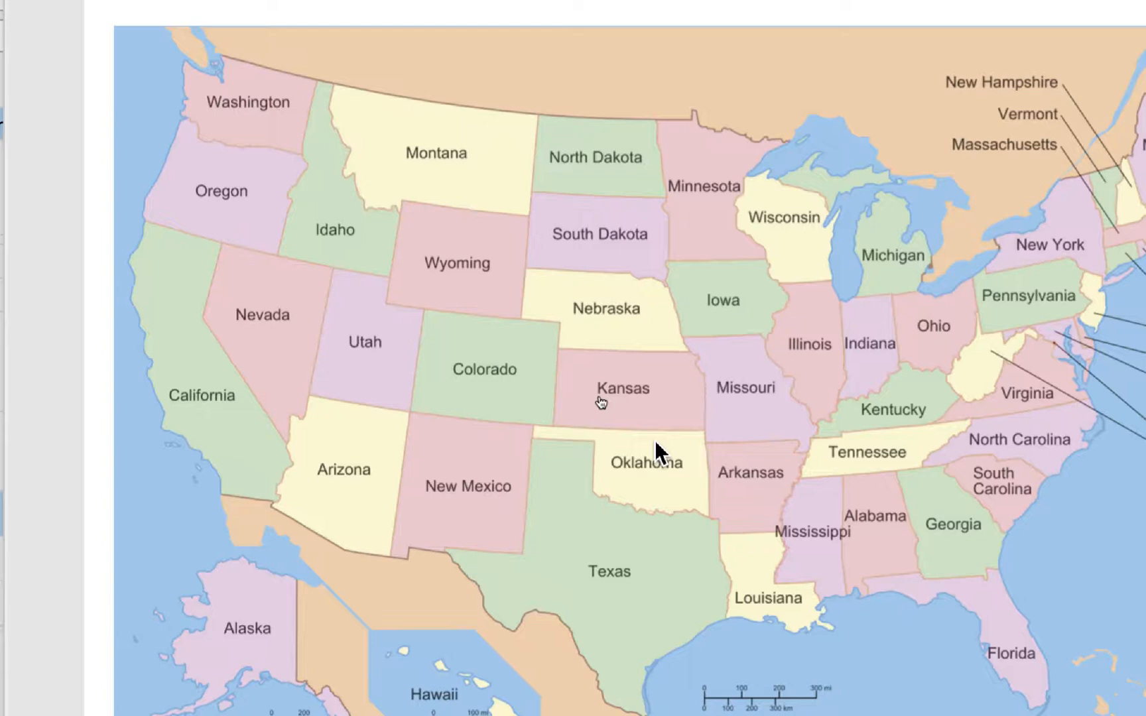
pyautogui.click(487, 375)
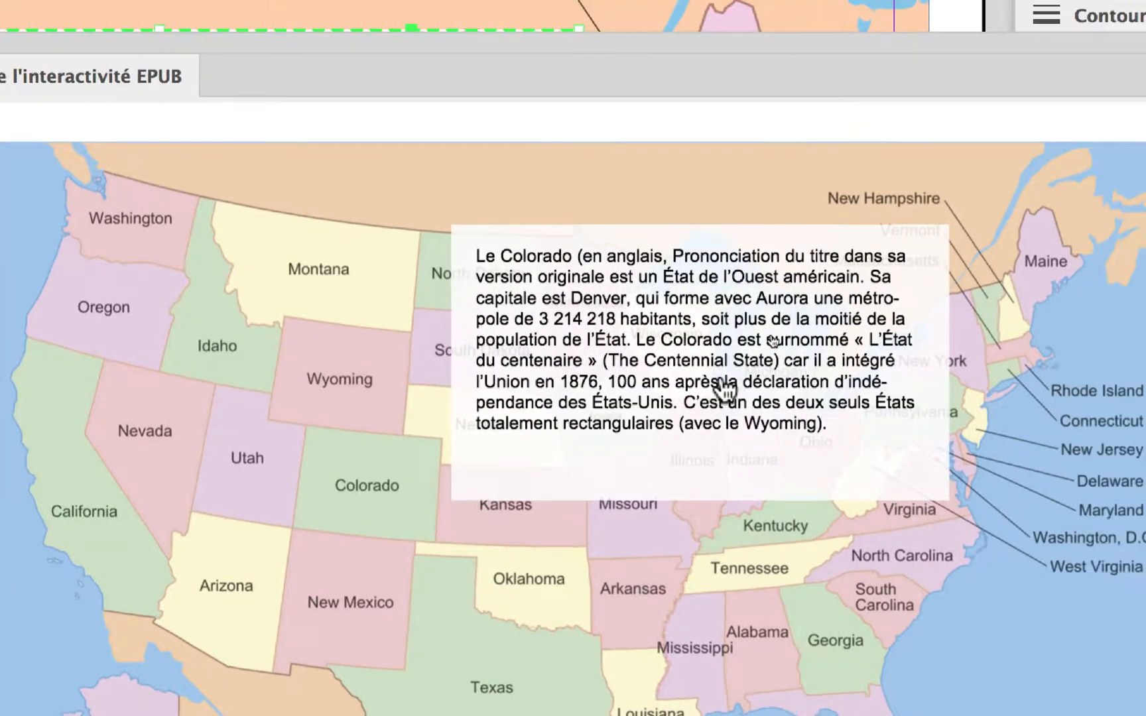
pyautogui.click(785, 361)
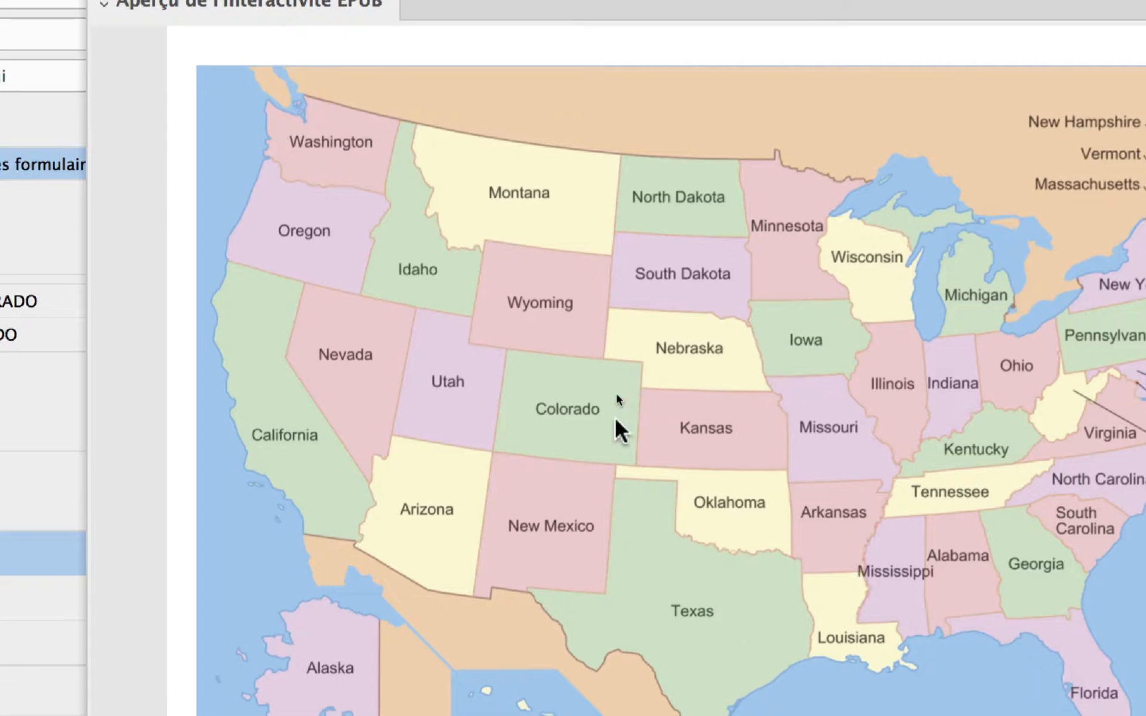
pyautogui.click(378, 484)
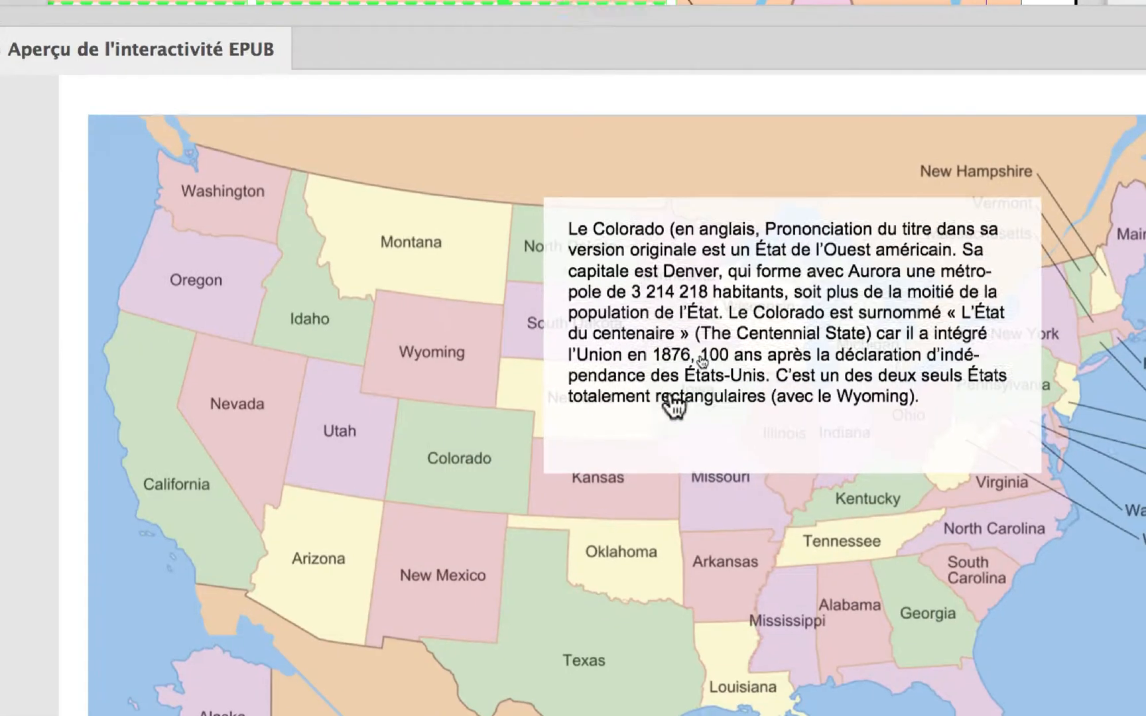
pyautogui.click(672, 401)
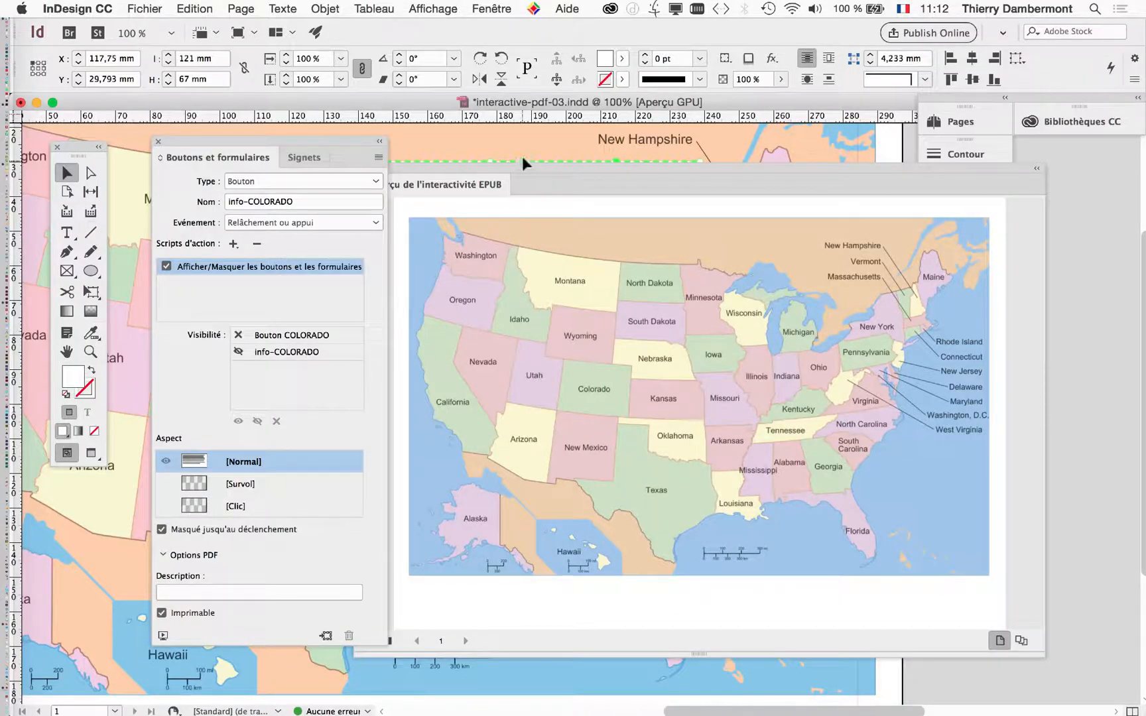
pyautogui.moveTo(525, 173); pyautogui.dragTo(741, 207)
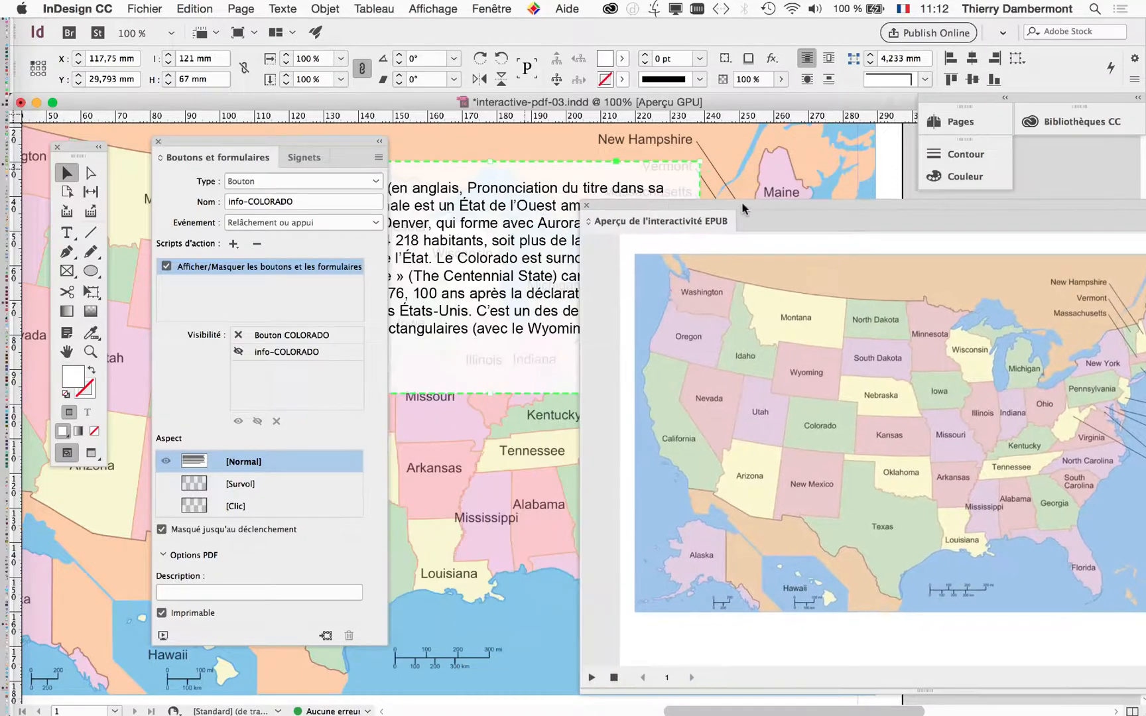
pyautogui.click(586, 205)
# - Select the Colorado circle button and compare the actions assigned to its Relâchement ou appui and Fin du survol events
pyautogui.moveTo(226, 143); pyautogui.dragTo(813, 139)
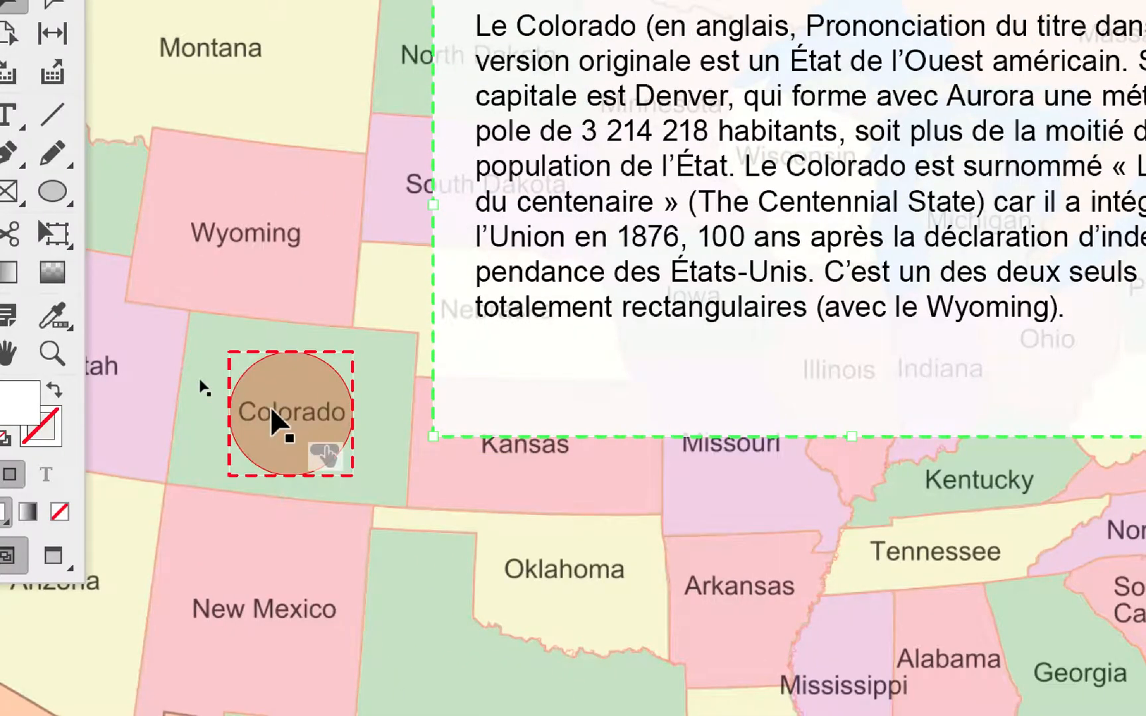
pyautogui.click(271, 410)
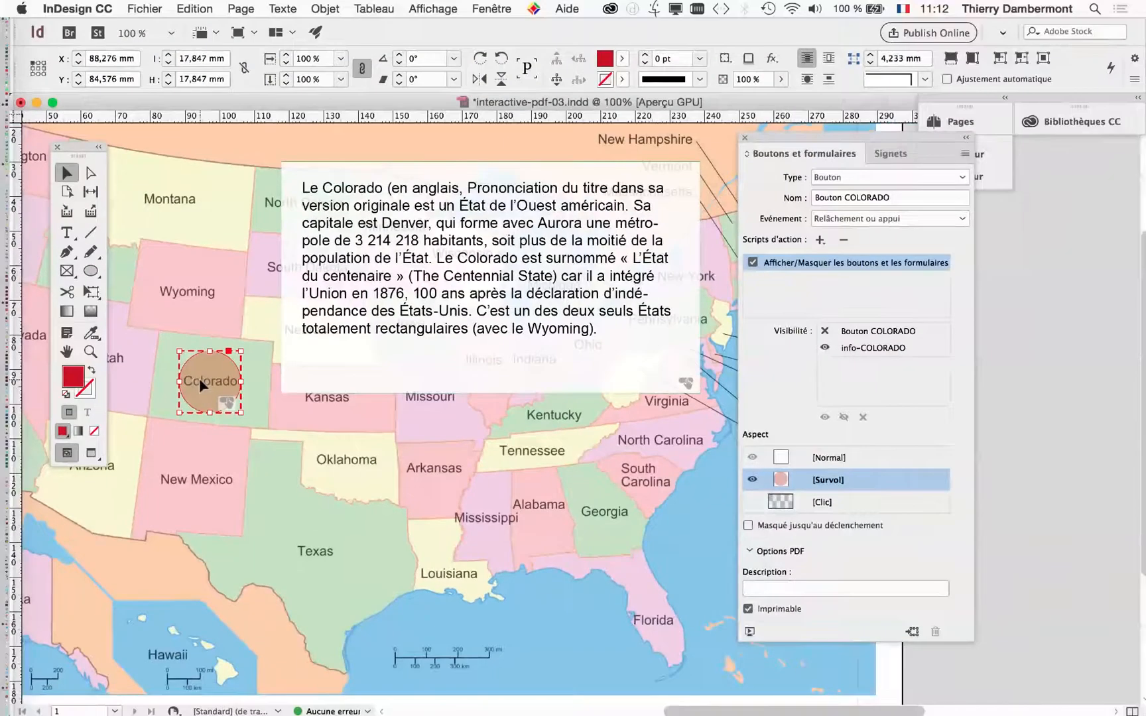
pyautogui.moveTo(812, 153); pyautogui.dragTo(417, 155)
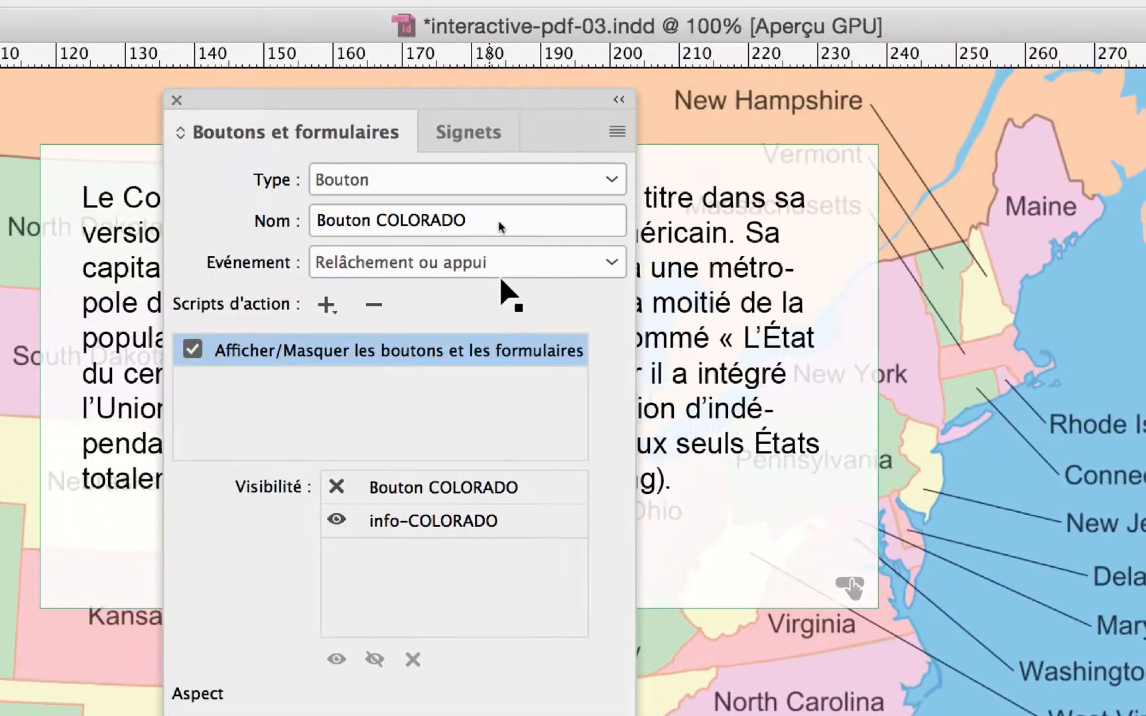
pyautogui.click(881, 51)
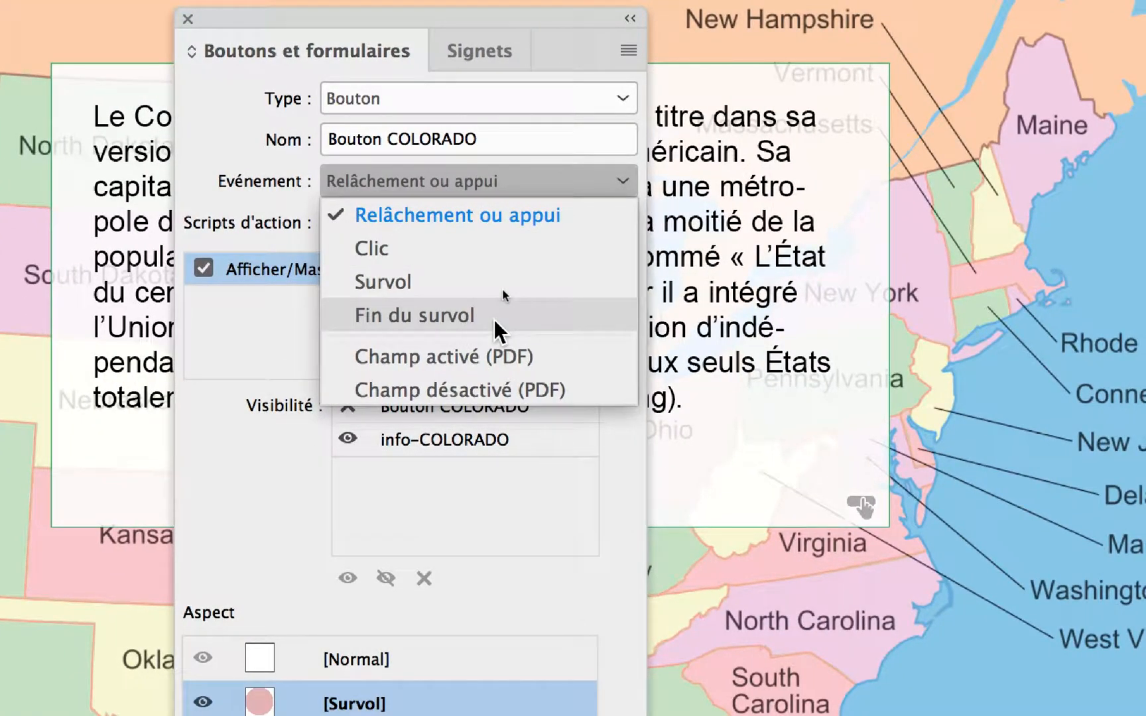
pyautogui.click(494, 317)
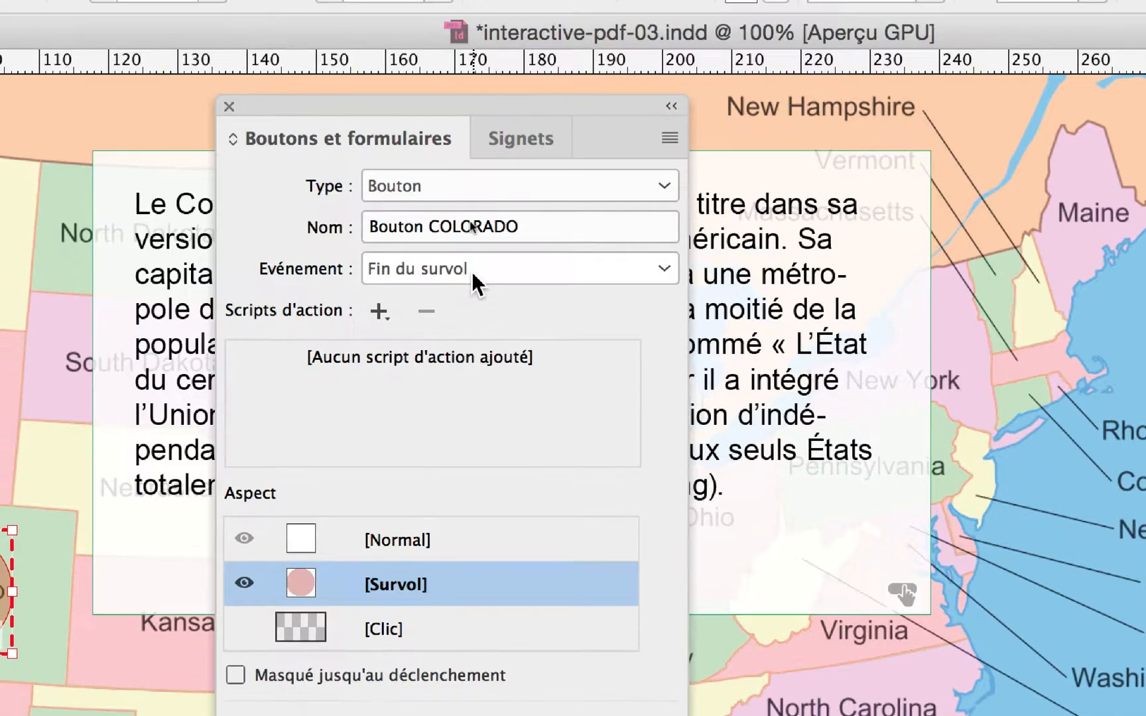
pyautogui.click(471, 271)
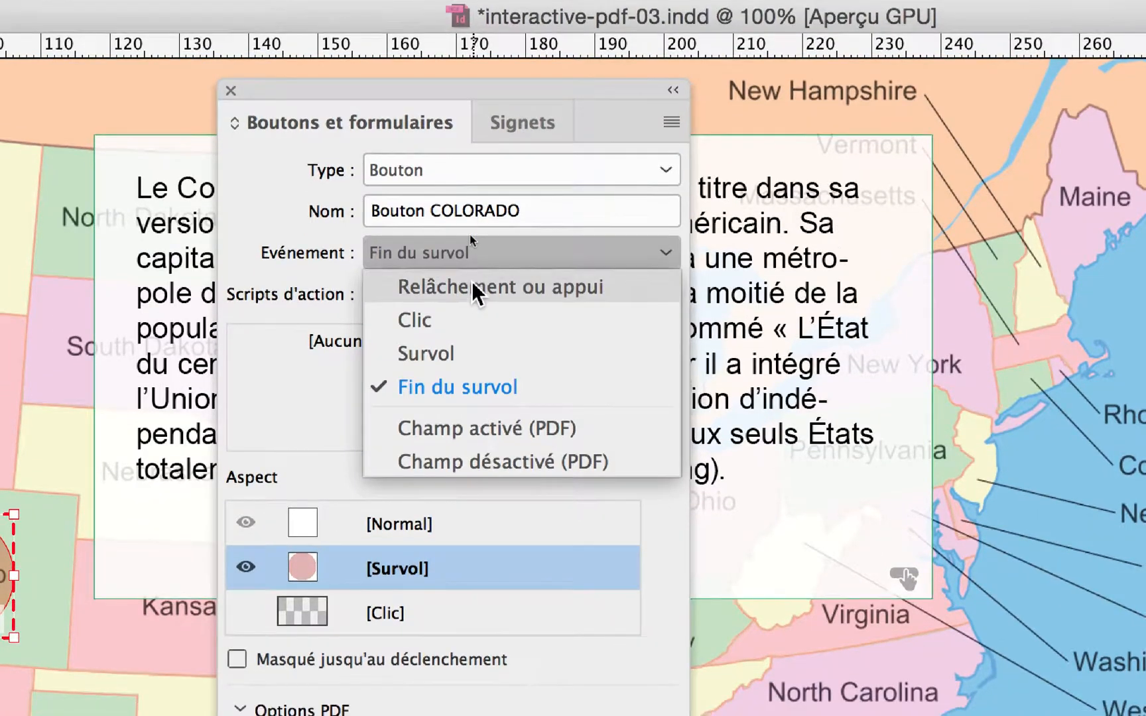
pyautogui.click(472, 298)
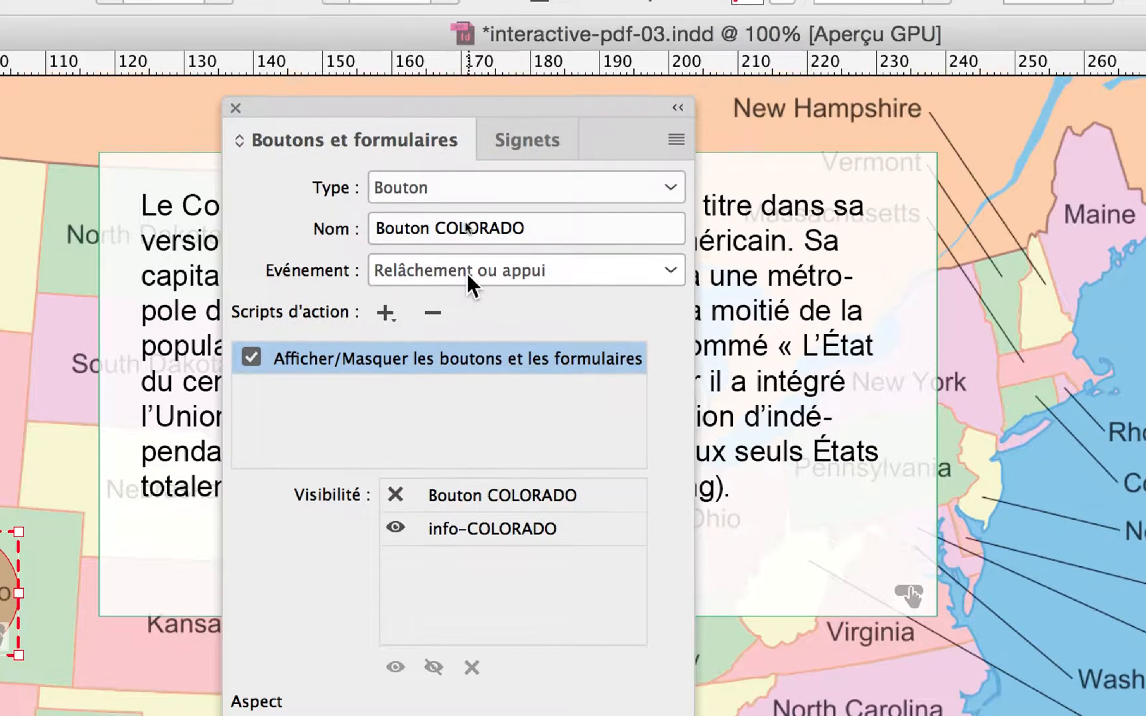
# - Add an Afficher/Masquer les boutons et les formulaires action to the Colorado button's Fin du survol event, setting info-COLORADO as hidden
pyautogui.click(465, 272)
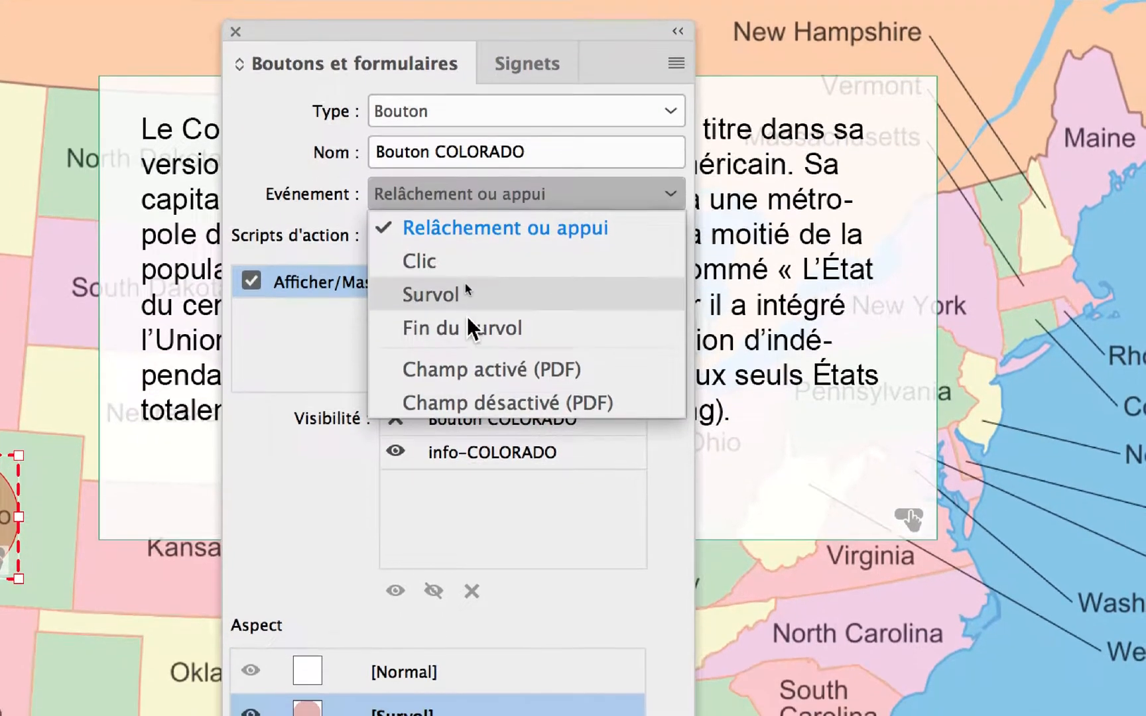
pyautogui.click(464, 323)
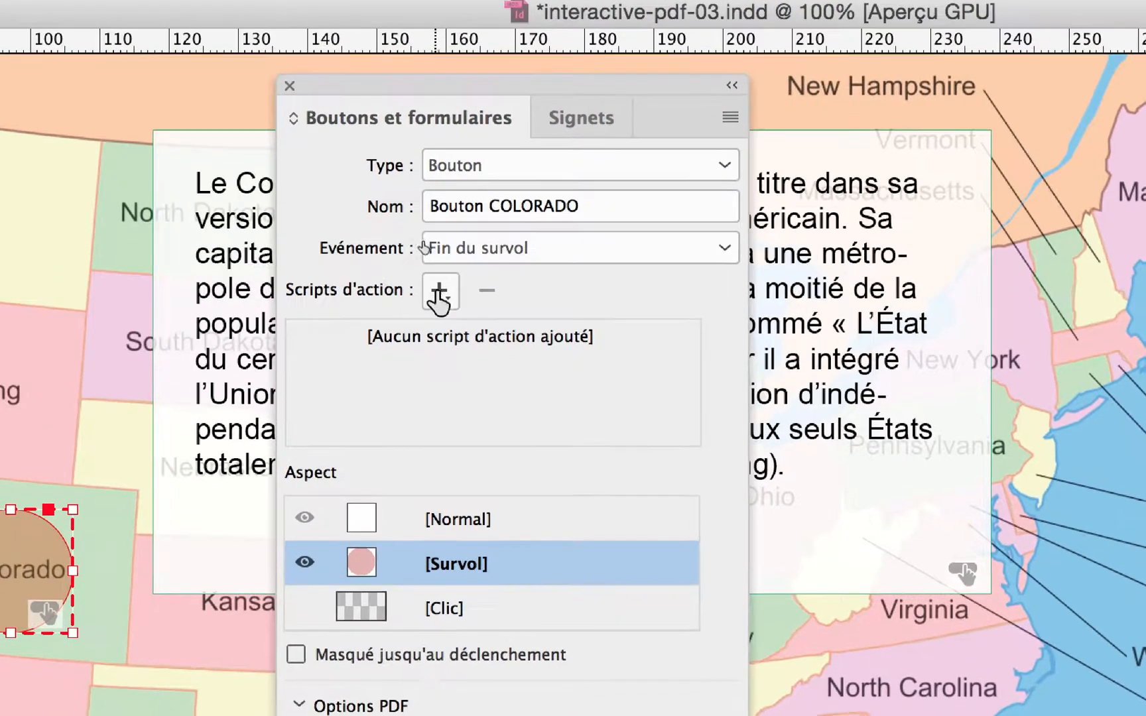
pyautogui.click(434, 287)
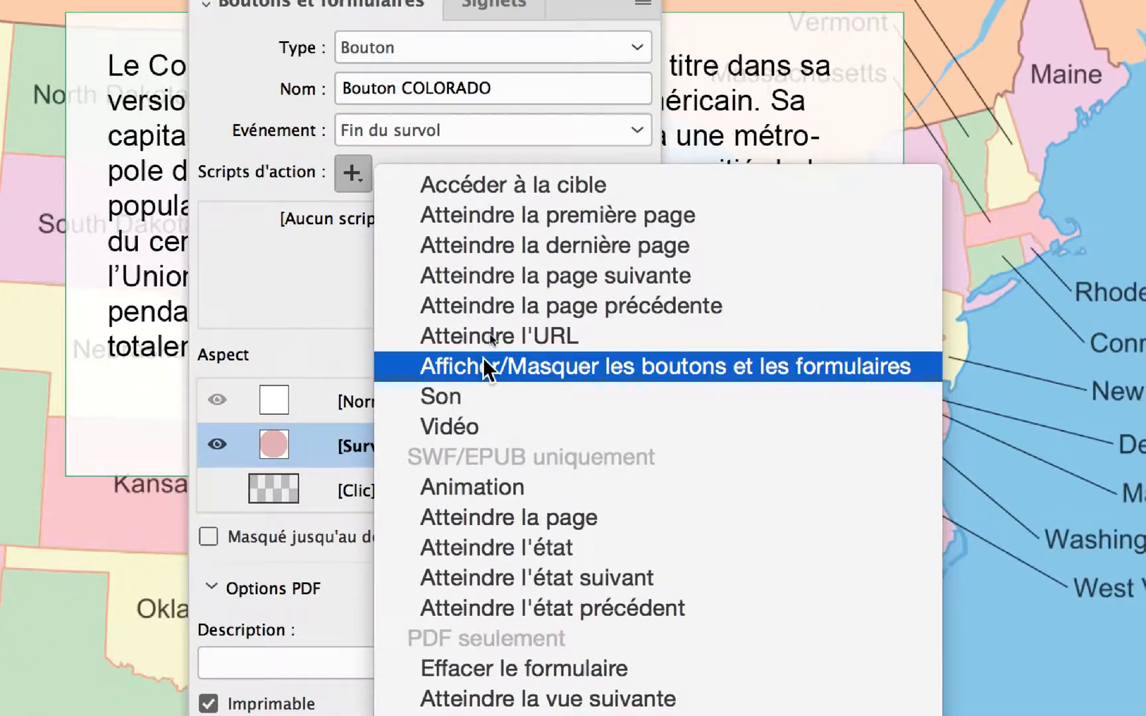
pyautogui.click(483, 357)
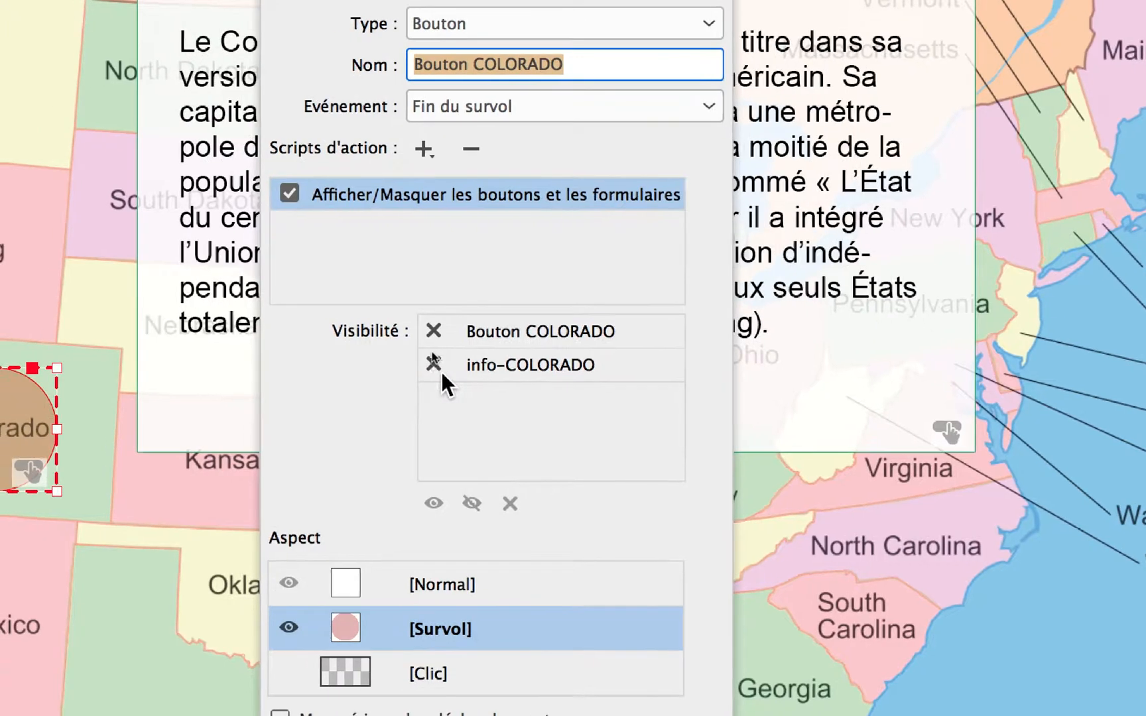
pyautogui.click(436, 366)
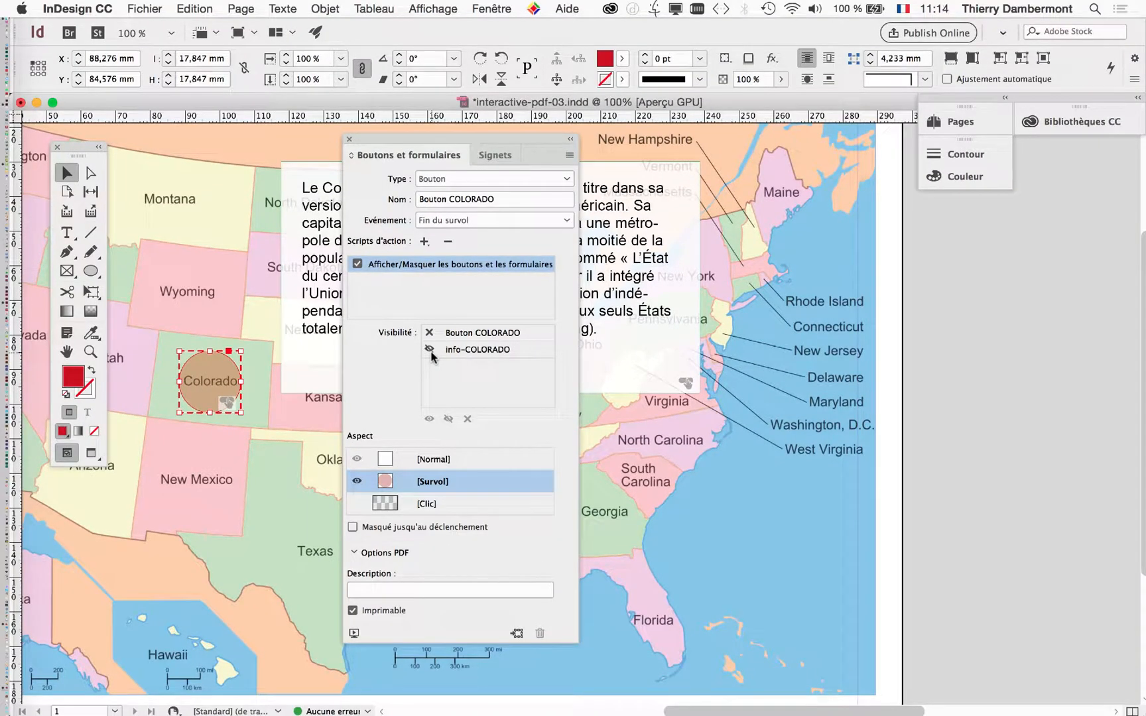
# - Preview the EPUB interactivity to test the Colorado button's Fin du survol behaviour
pyautogui.moveTo(367, 143); pyautogui.dragTo(115, 508)
pyautogui.click(491, 9)
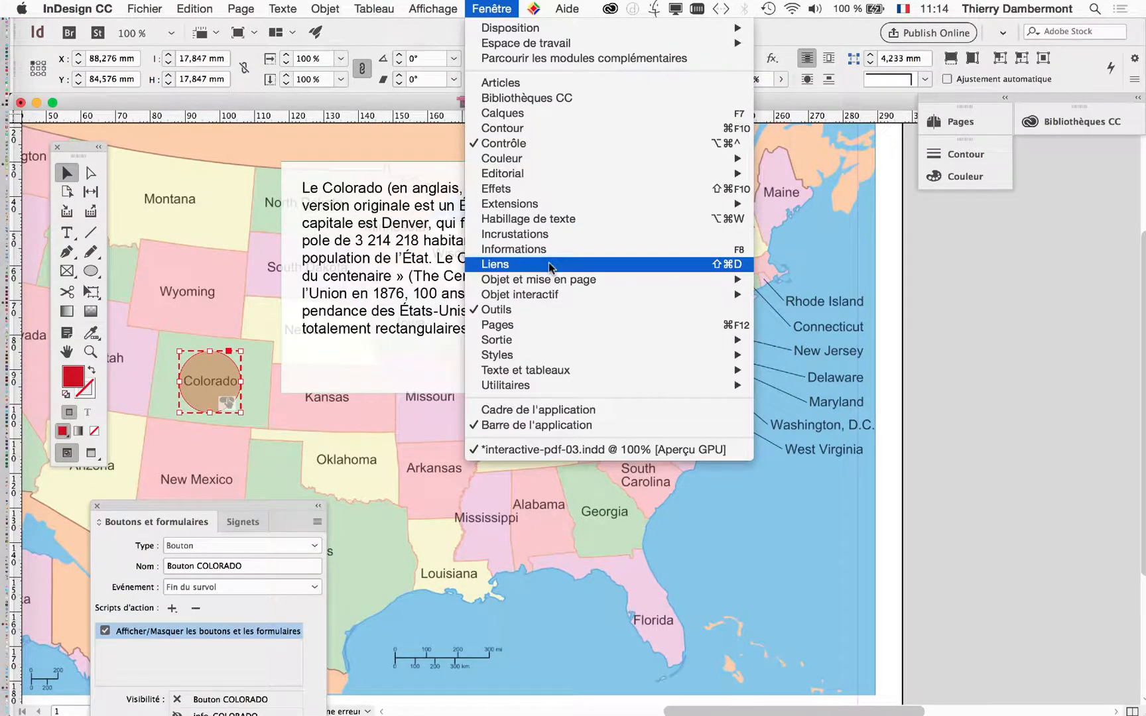
pyautogui.moveTo(552, 297)
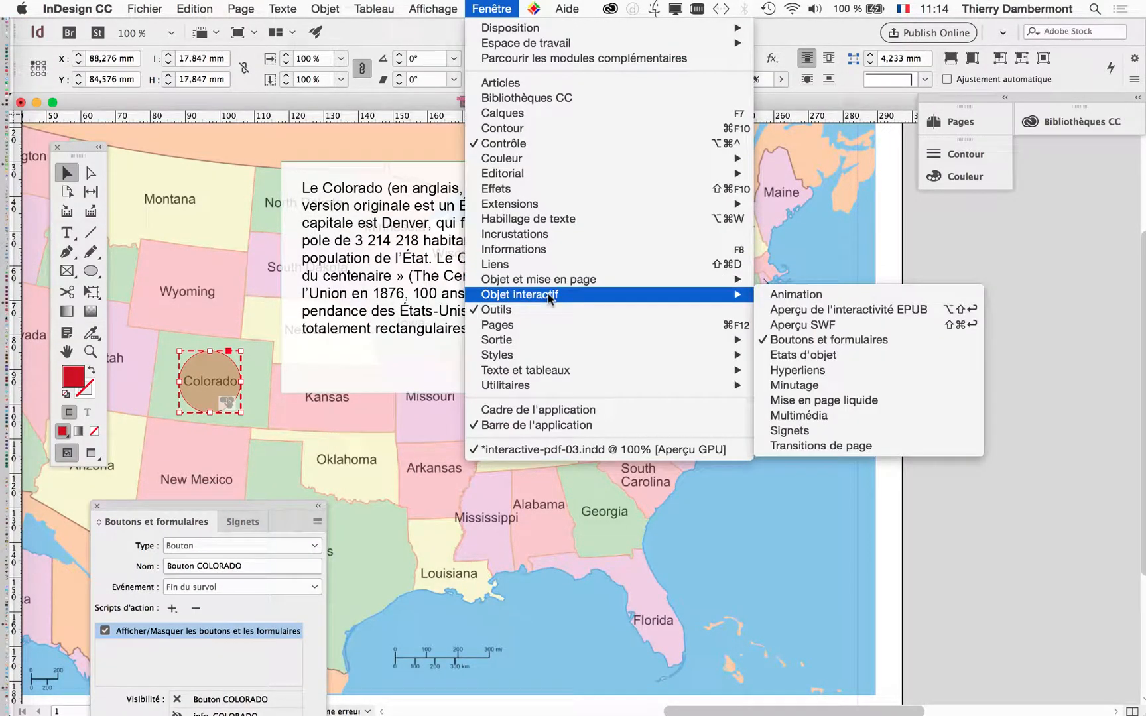
pyautogui.click(863, 310)
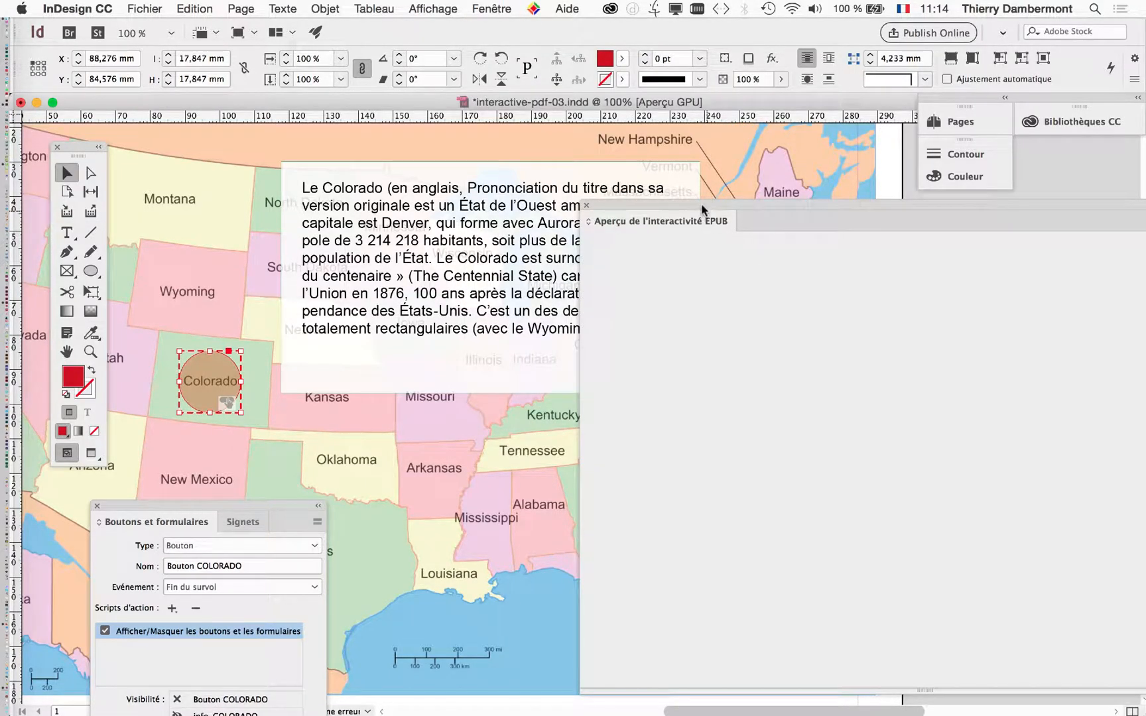
pyautogui.moveTo(703, 209); pyautogui.dragTo(491, 174)
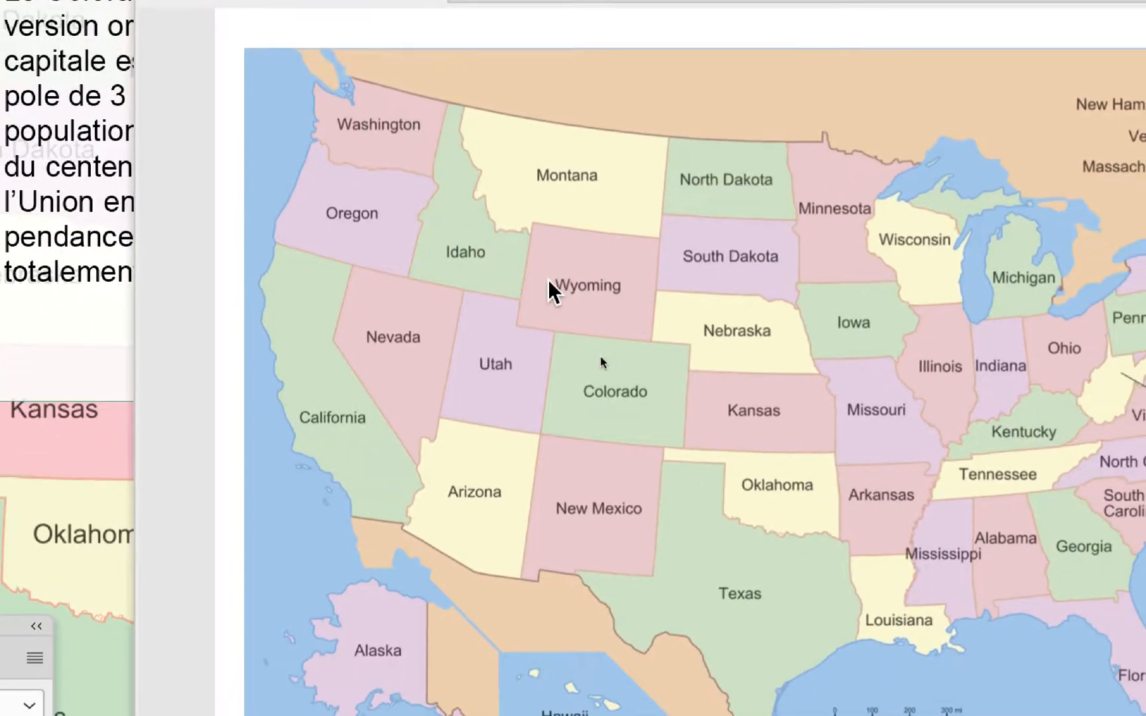
pyautogui.click(709, 579)
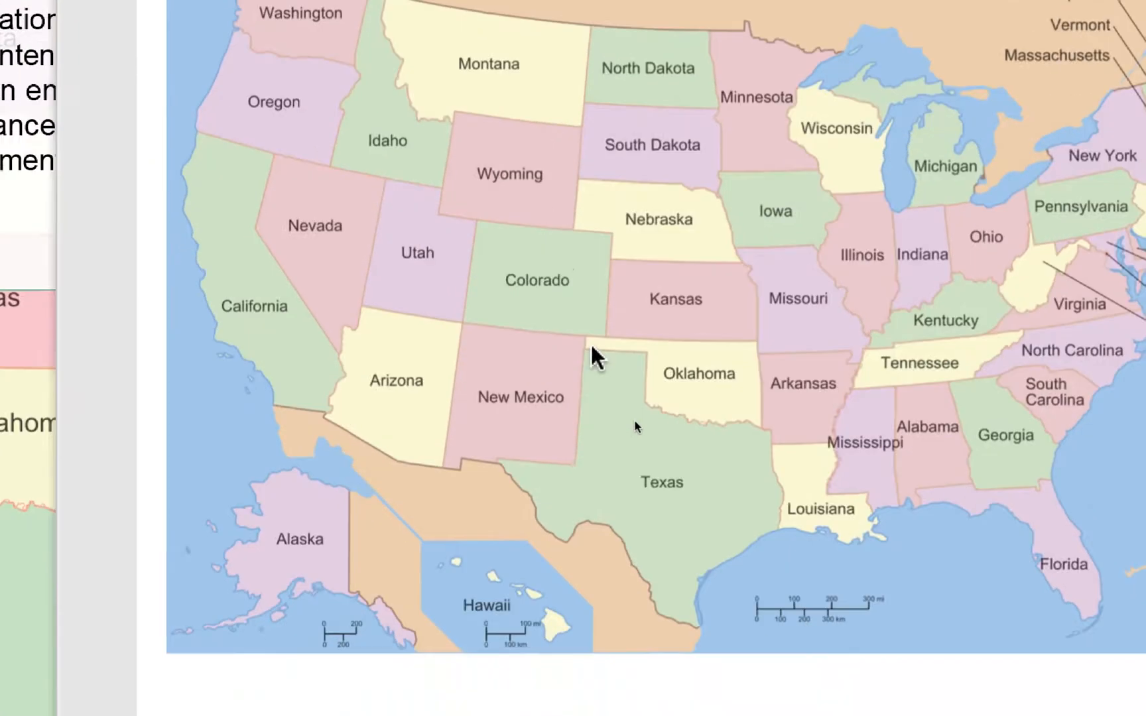